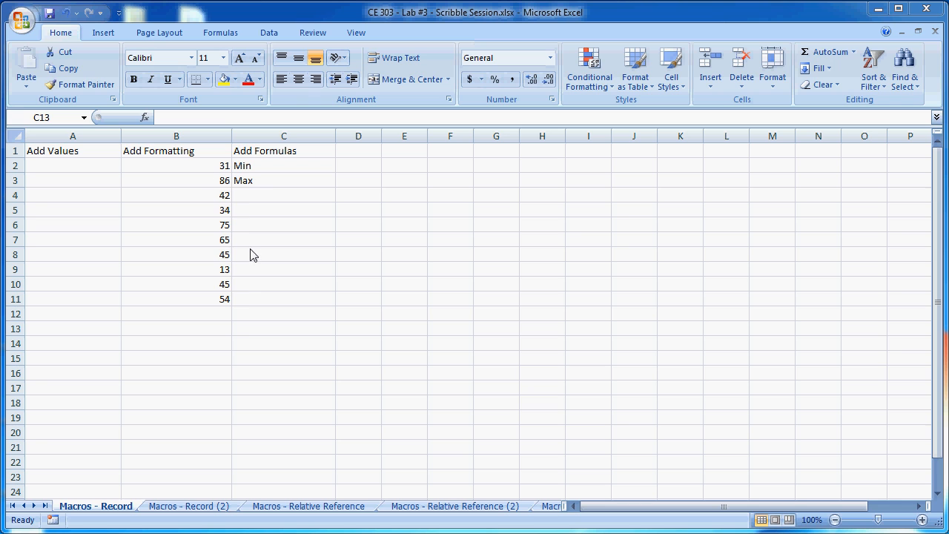
Step: Enable the Show Developer tab in the Ribbon option in the Excel options and display the developer commands
left_click(23, 30)
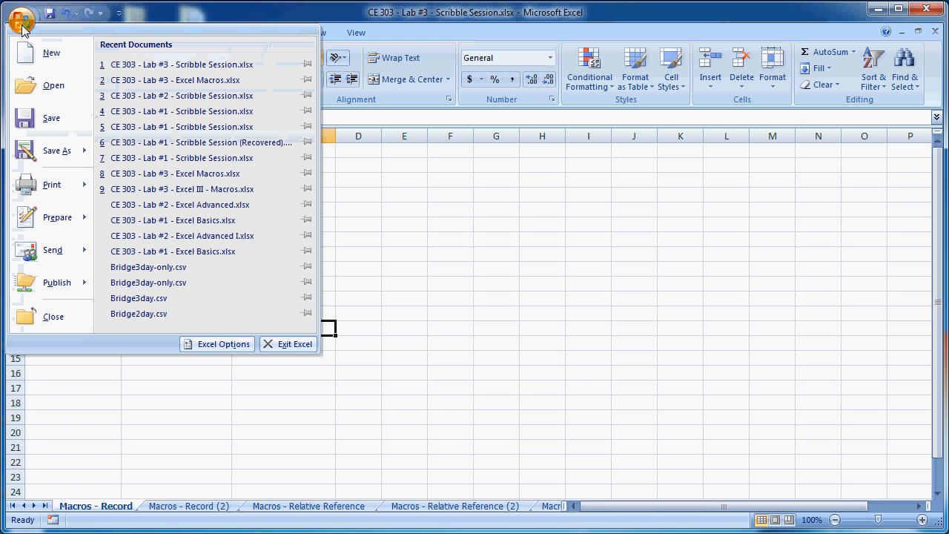
left_click(231, 344)
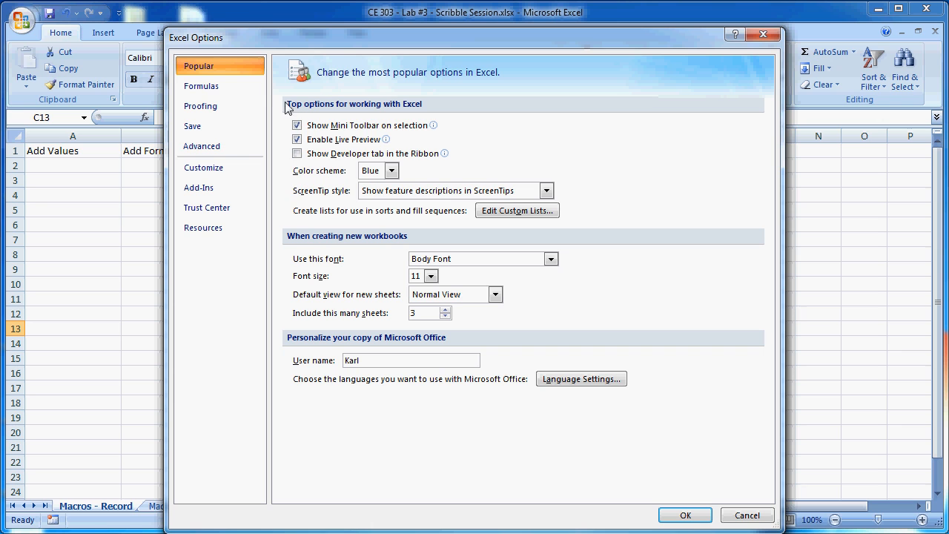
left_click(297, 154)
left_click(688, 522)
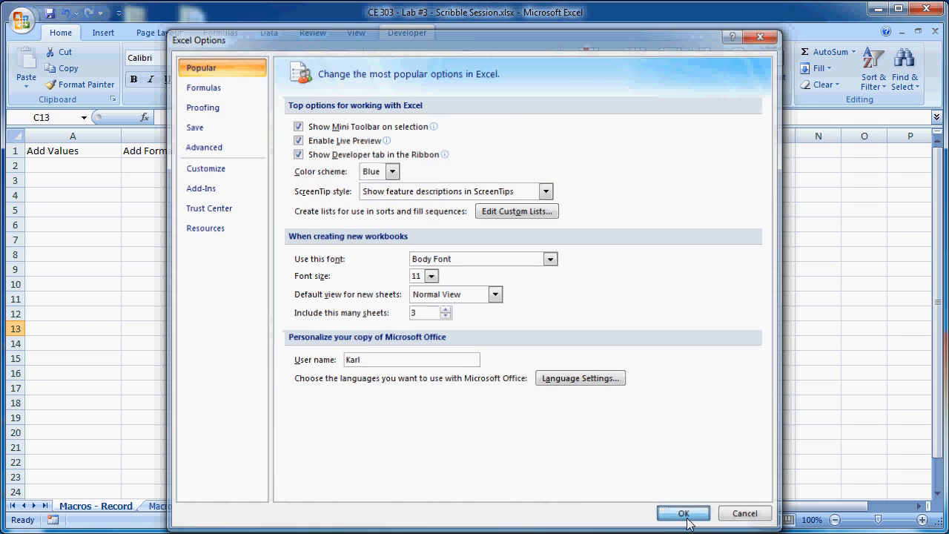
left_click(406, 35)
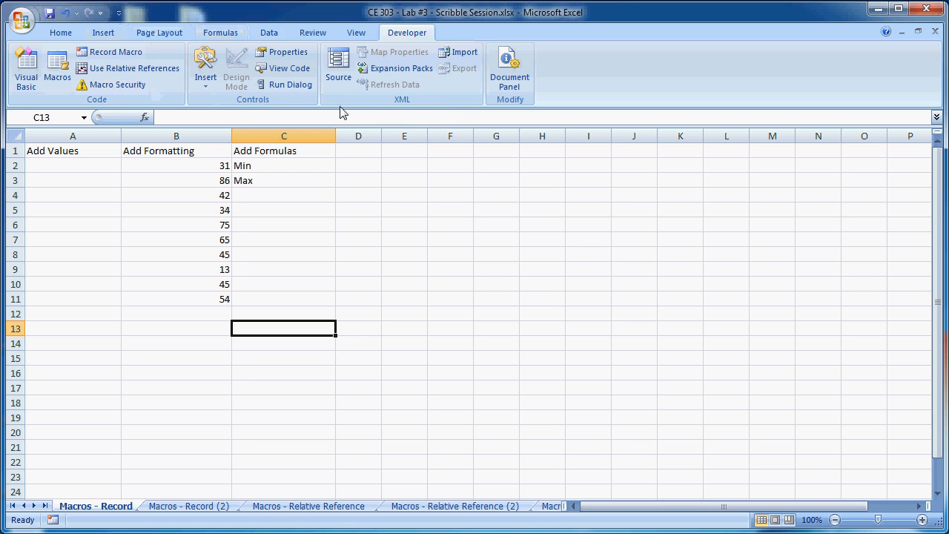
left_click(355, 33)
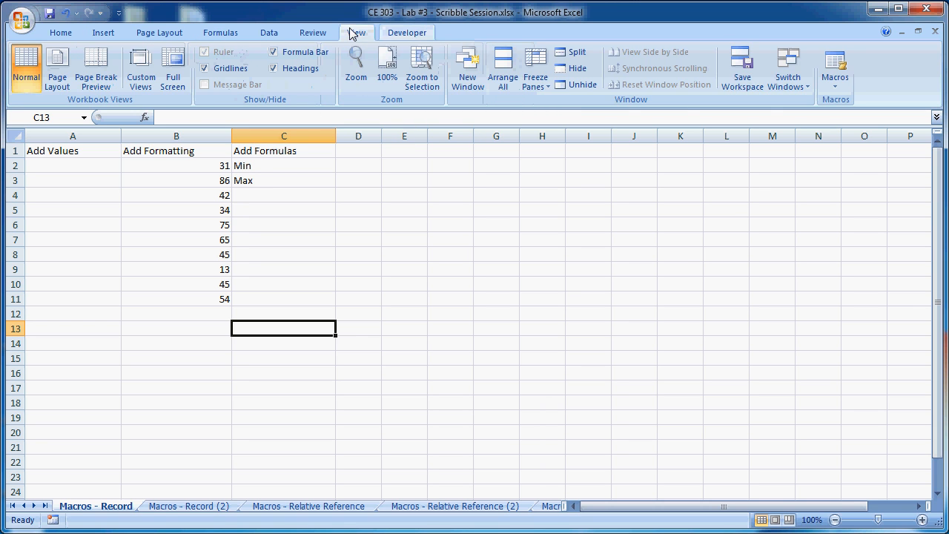
left_click(838, 87)
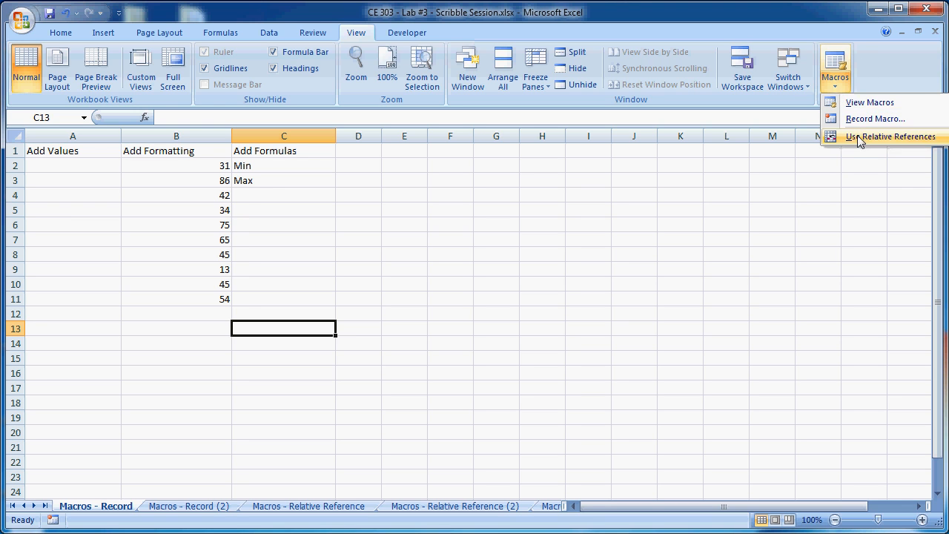
left_click(870, 74)
left_click(430, 39)
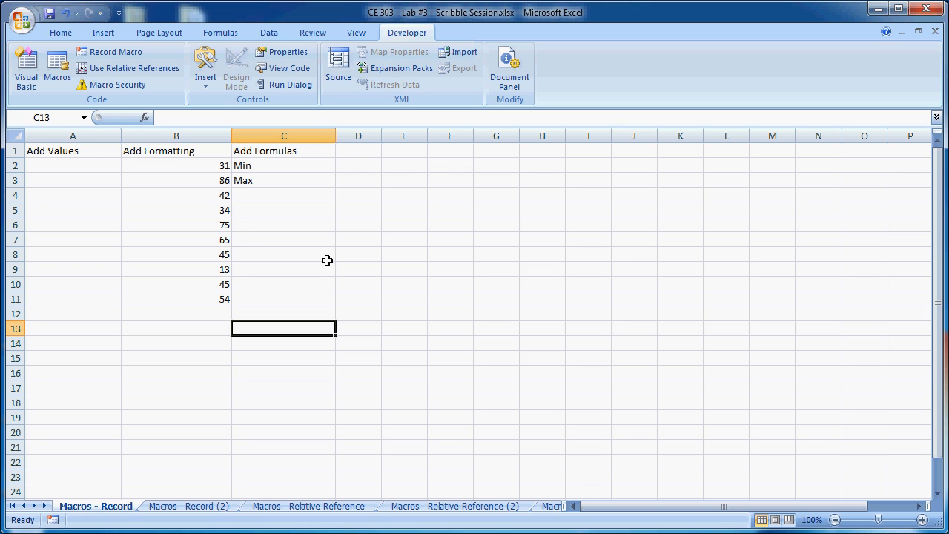
Step: Save the workbook as an Excel Macro-Enabled Workbook named CE 303 - Lab #3 - Scribble Session-test.xlsm
left_click(23, 28)
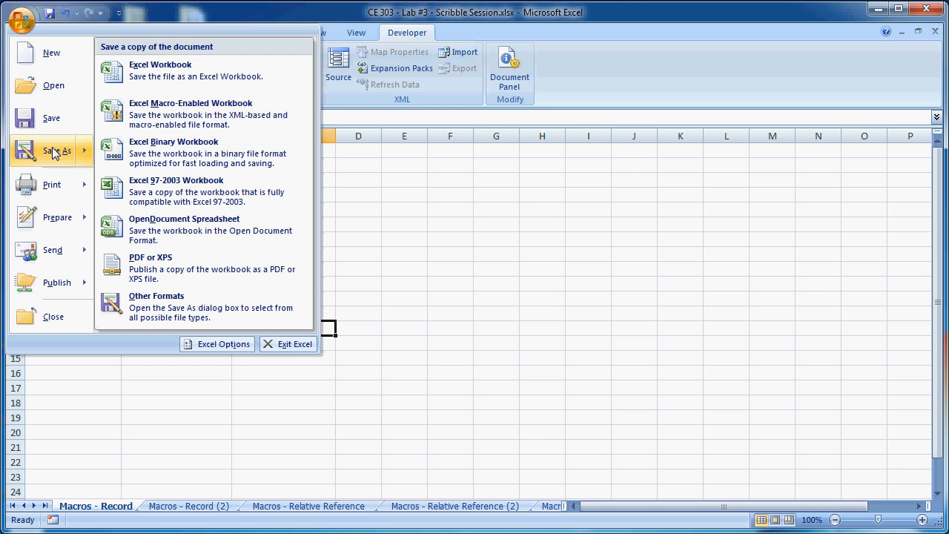
left_click(53, 153)
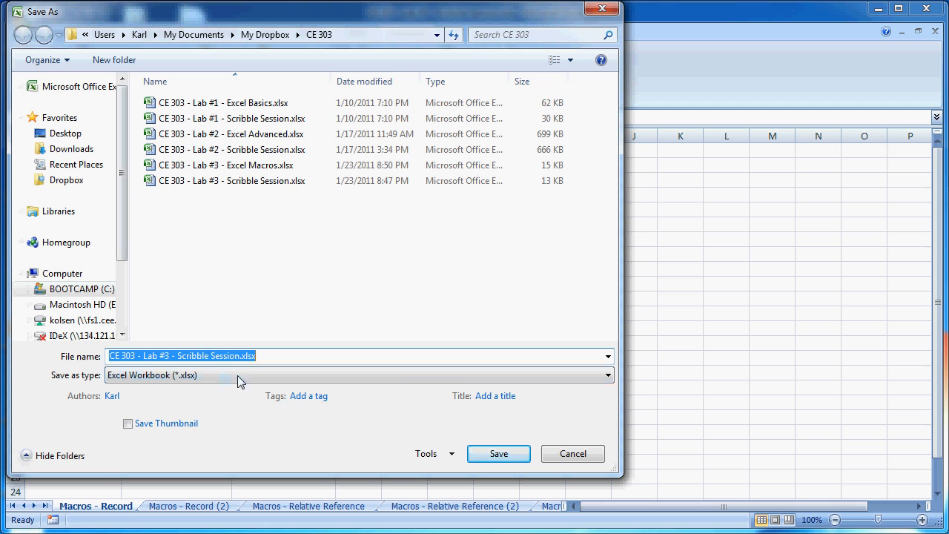
left_click(608, 376)
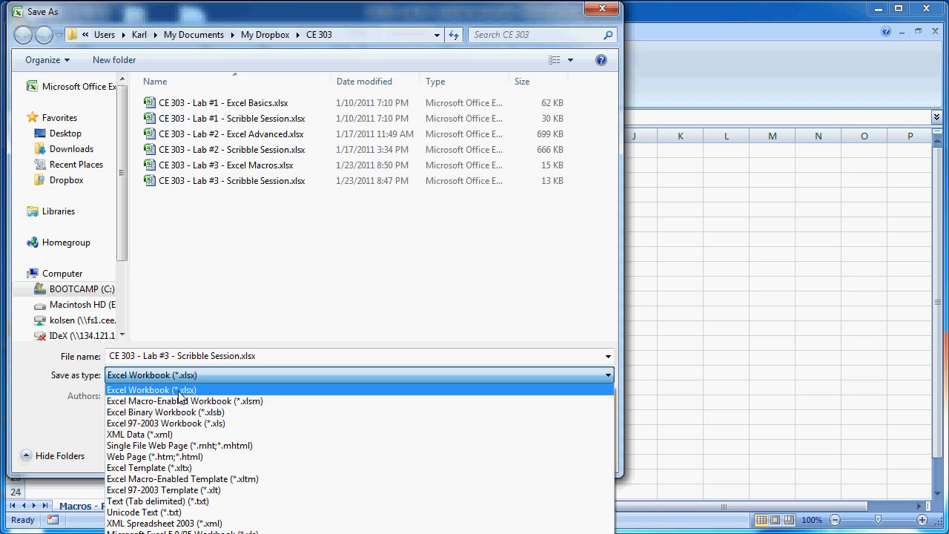
left_click(180, 402)
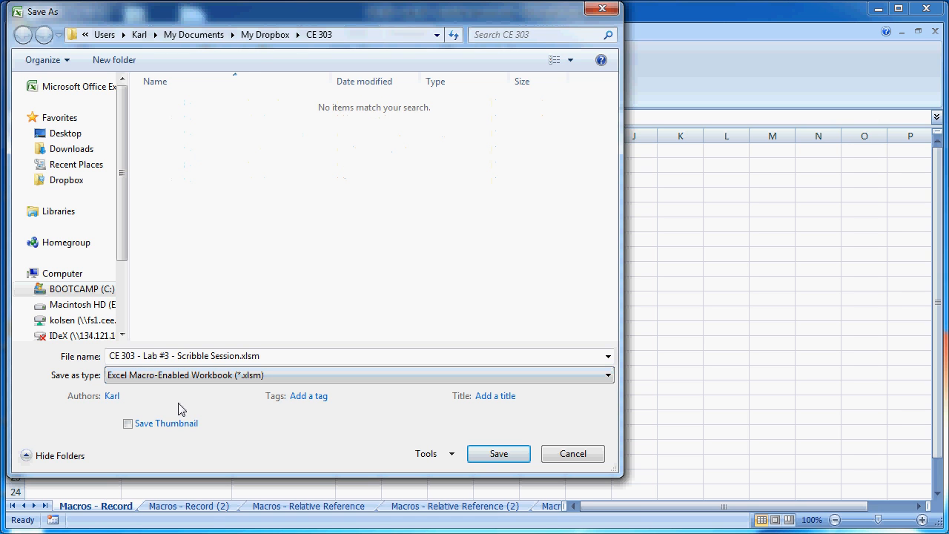
left_click(239, 357)
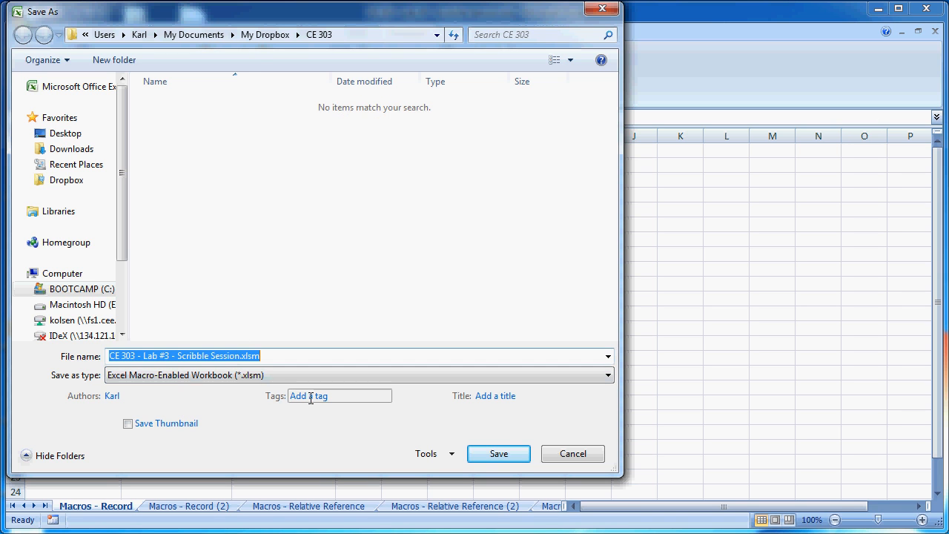
left_click(241, 358)
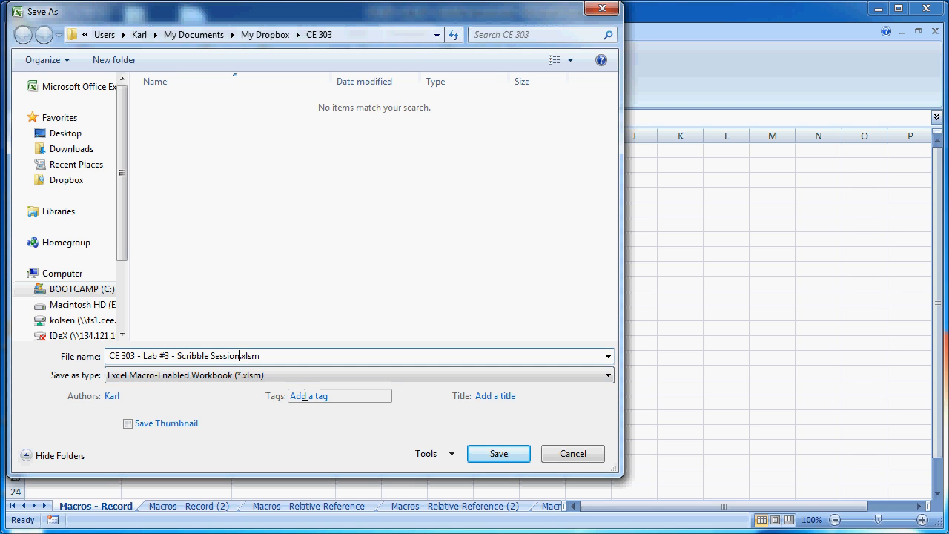
type("-test")
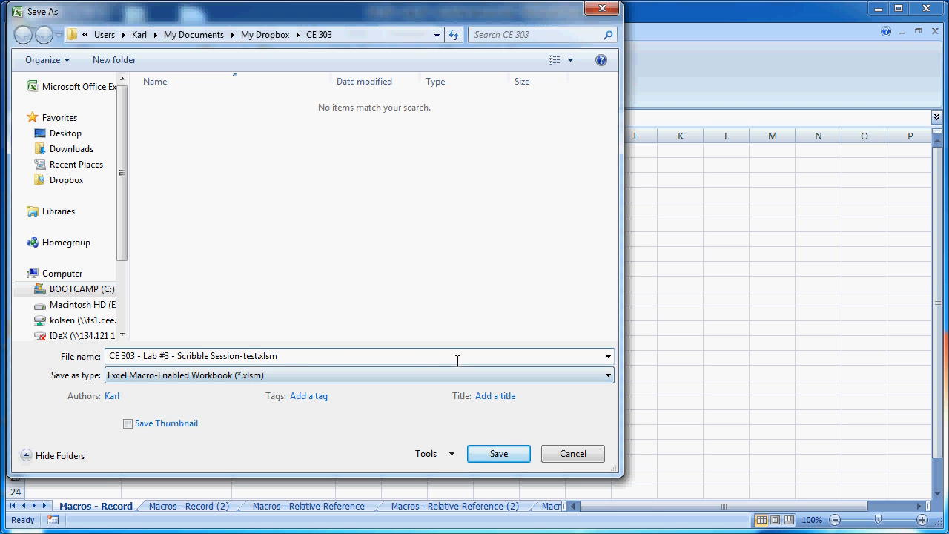
left_click(502, 455)
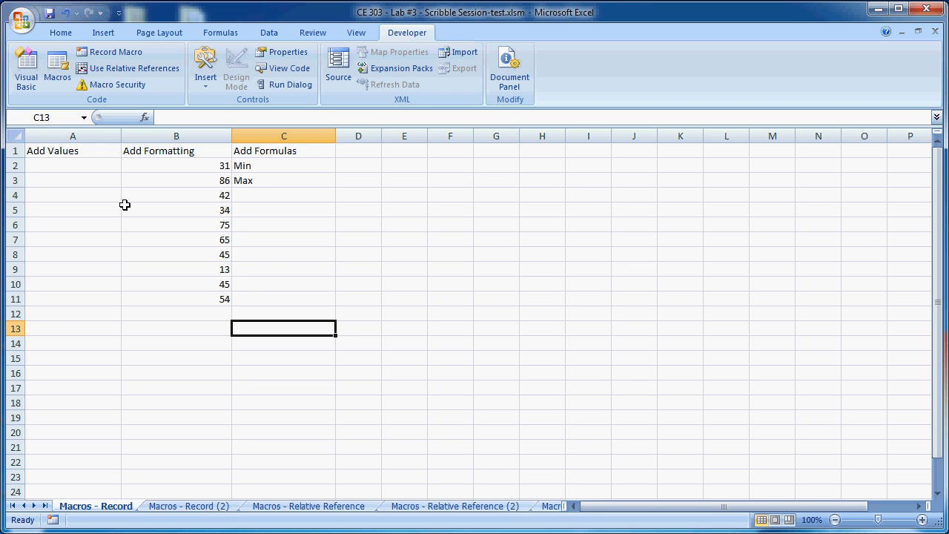
Step: Set up a new macro recording named MacroRecord with the shortcut Ctrl+Shift+R
left_click(106, 58)
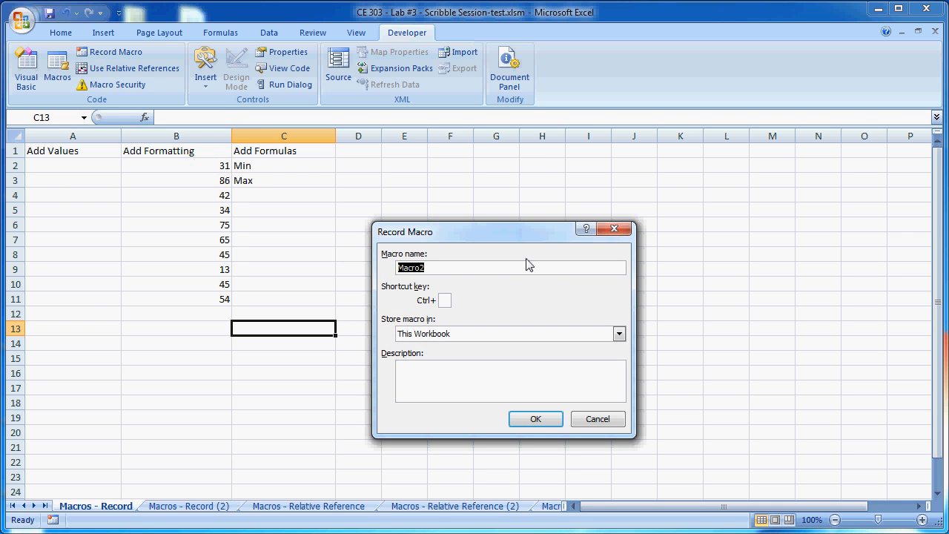
type("R")
type("M")
type("acroRe")
left_click(444, 300)
type("R")
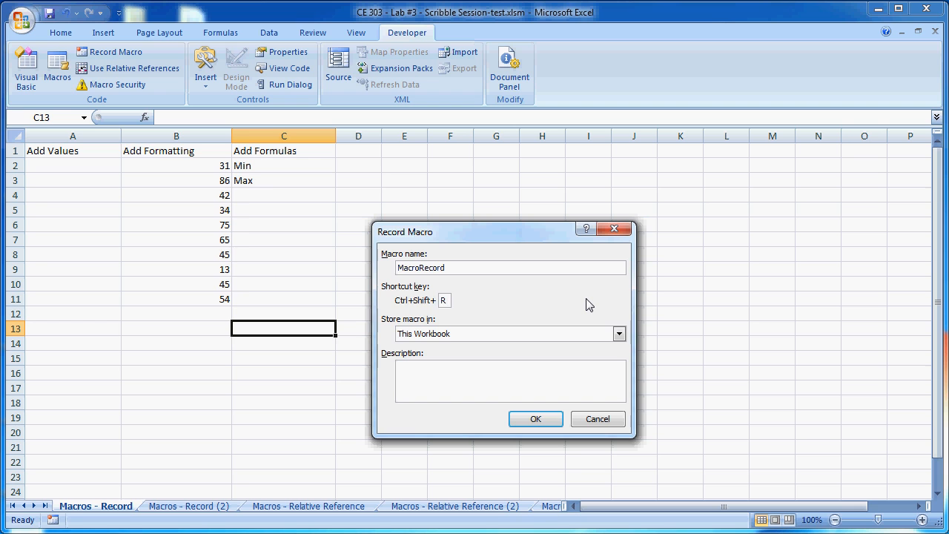
Step: Try to record the macro with the shortcut Ctrl+1, stored in This Workbook
key("BackSpace")
left_click(619, 334)
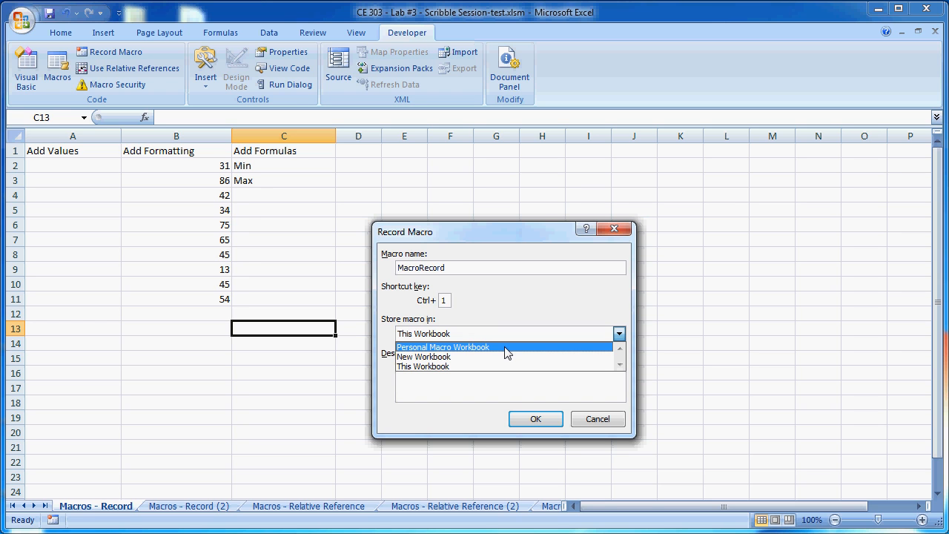
left_click(467, 367)
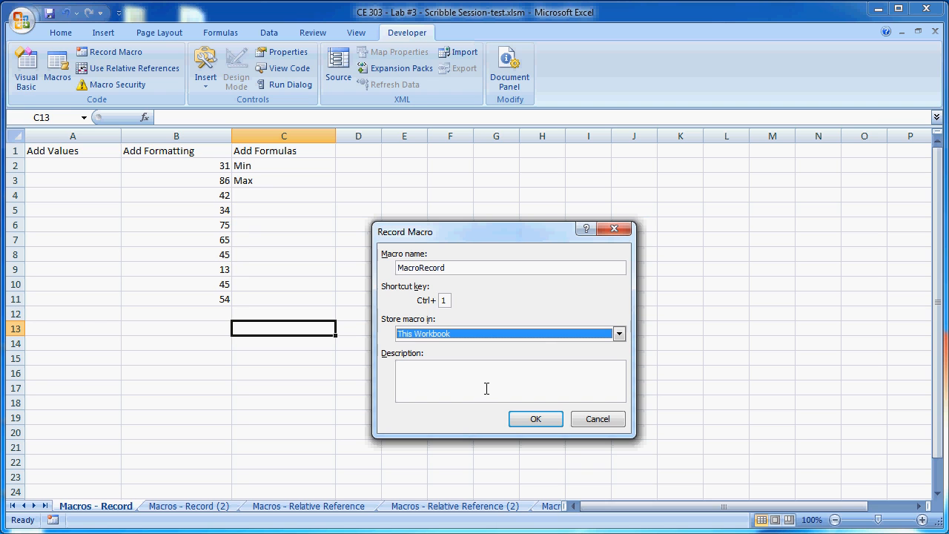
left_click(535, 420)
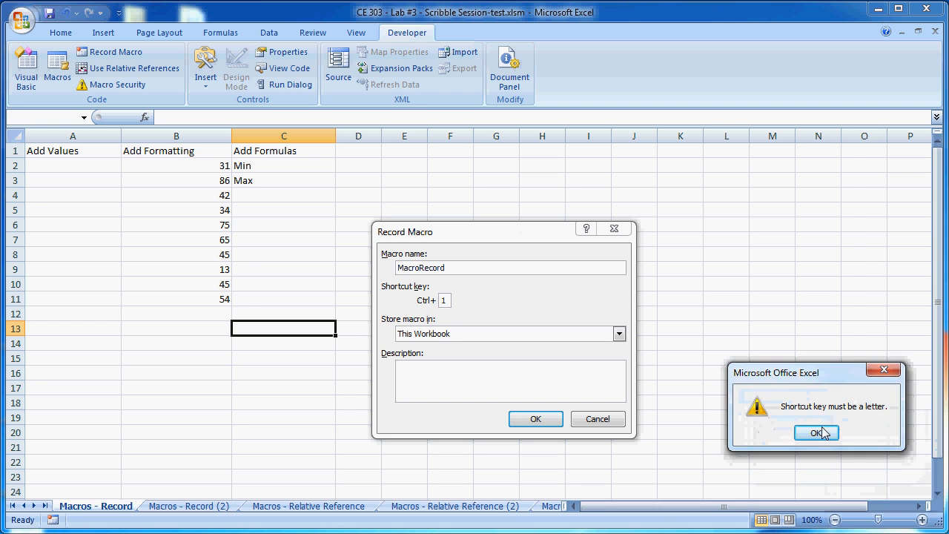
left_click(817, 434)
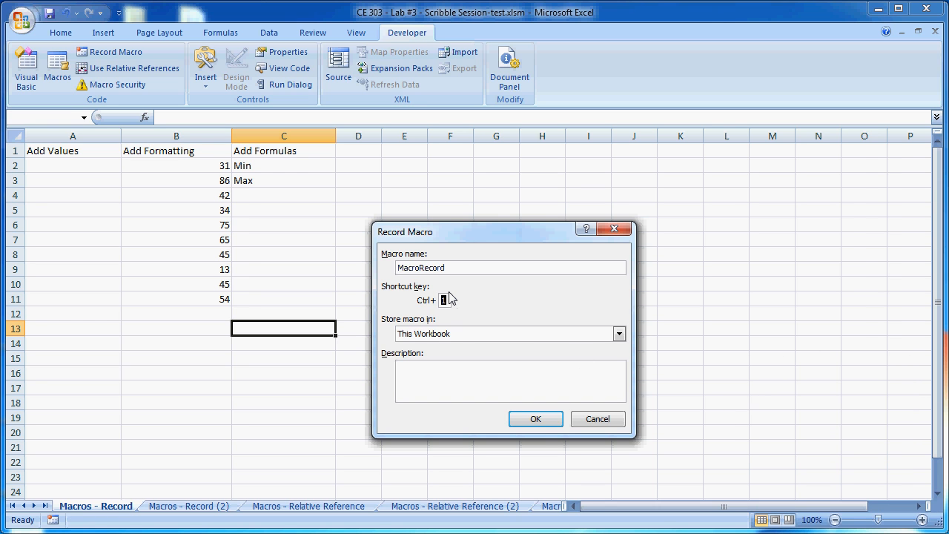
Step: Assign the letter R as the macro's shortcut and start recording
type("R")
left_click(531, 420)
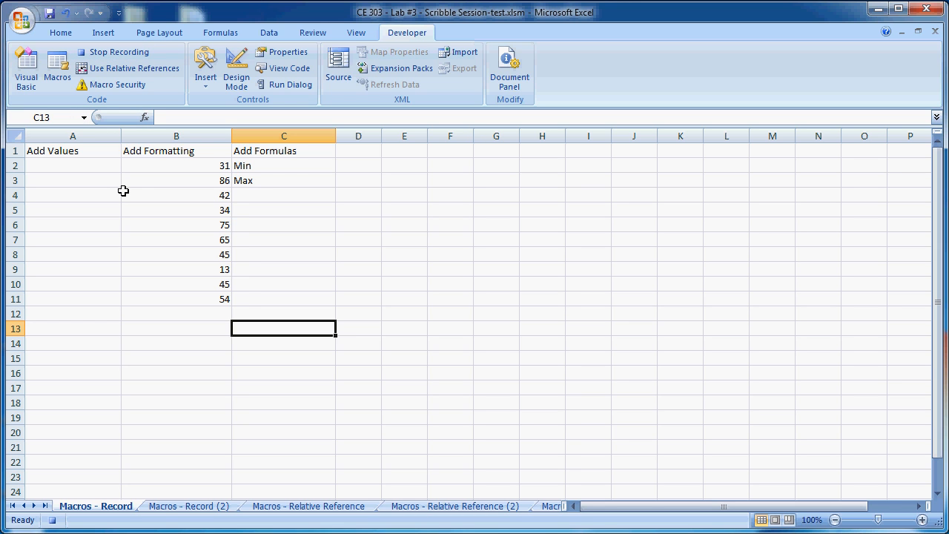
Step: Enter 234 in cell A2 and the word text in cell A3 under Add Values
left_click(87, 166)
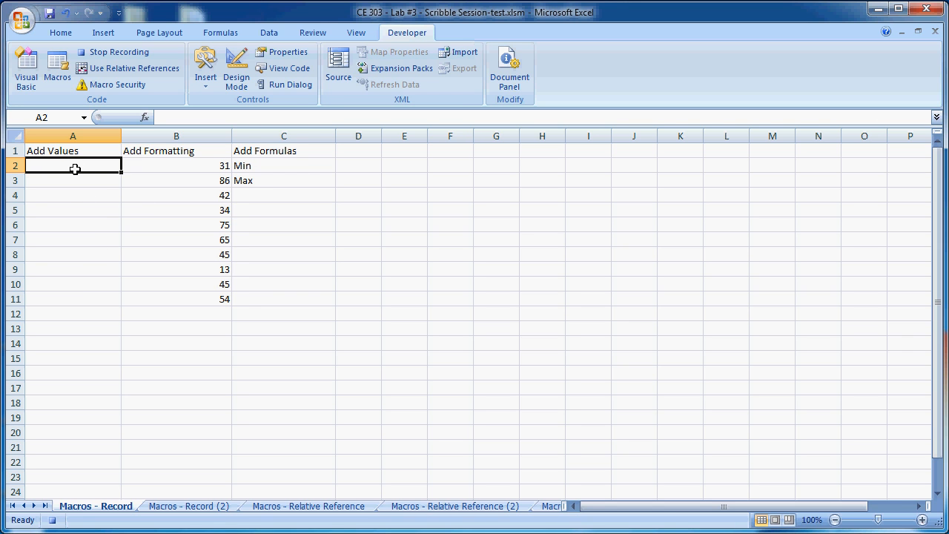
type("234")
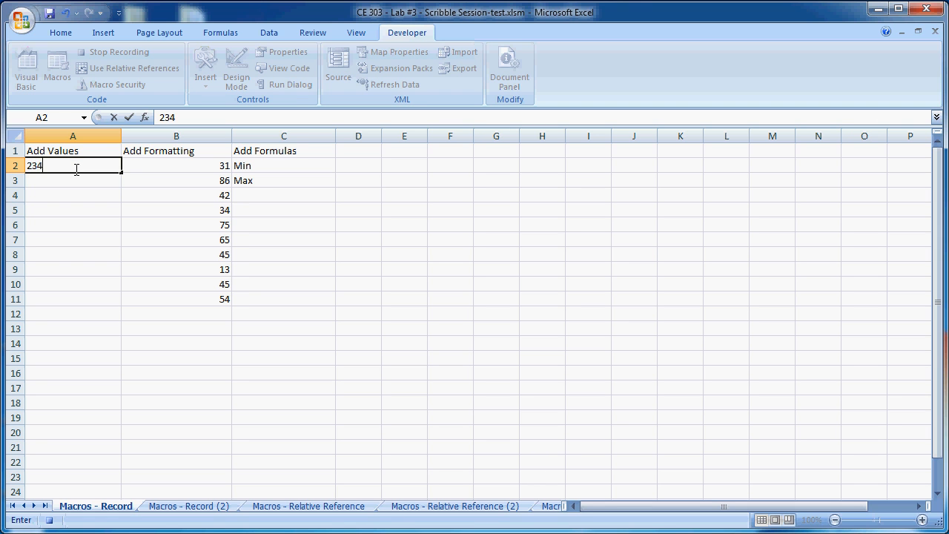
key("Return")
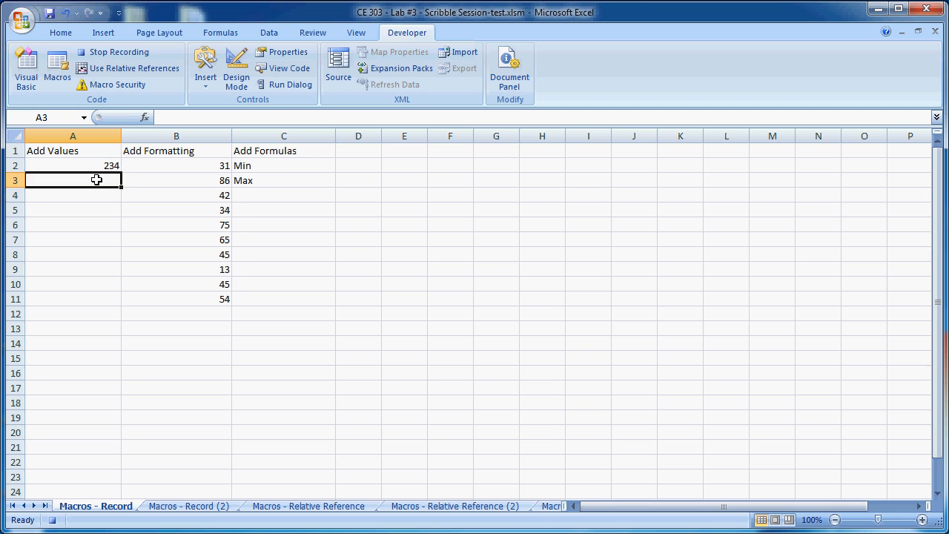
type("text")
key("Return")
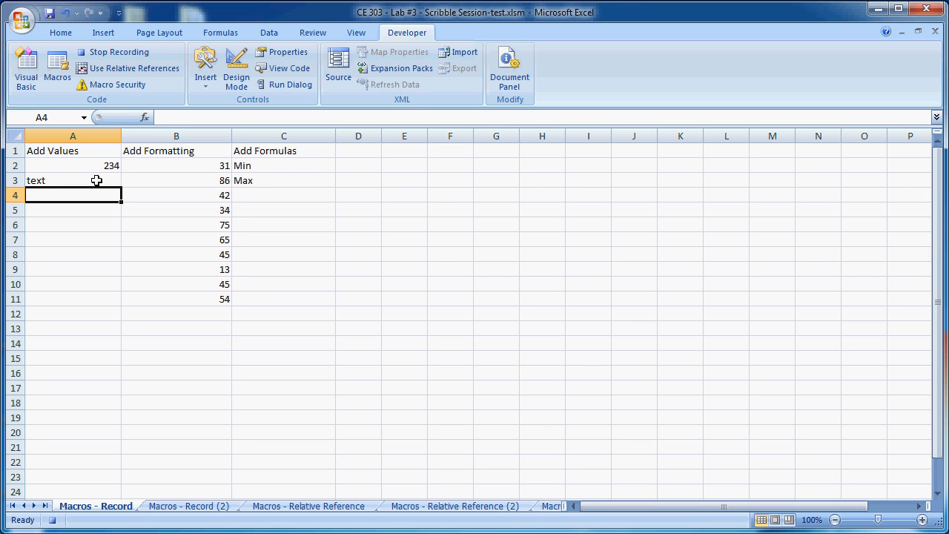
Step: Center the contents of the whole column B horizontally
left_click(175, 136)
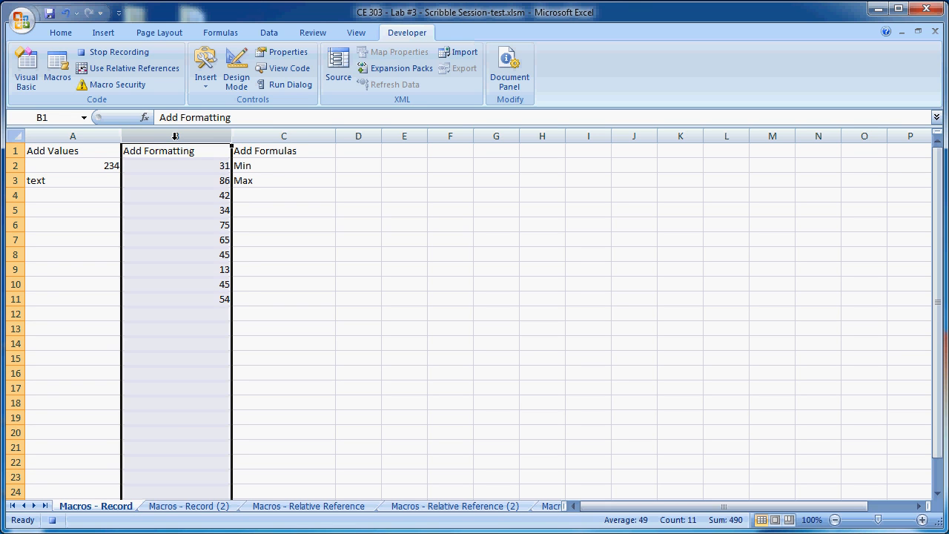
left_click(61, 32)
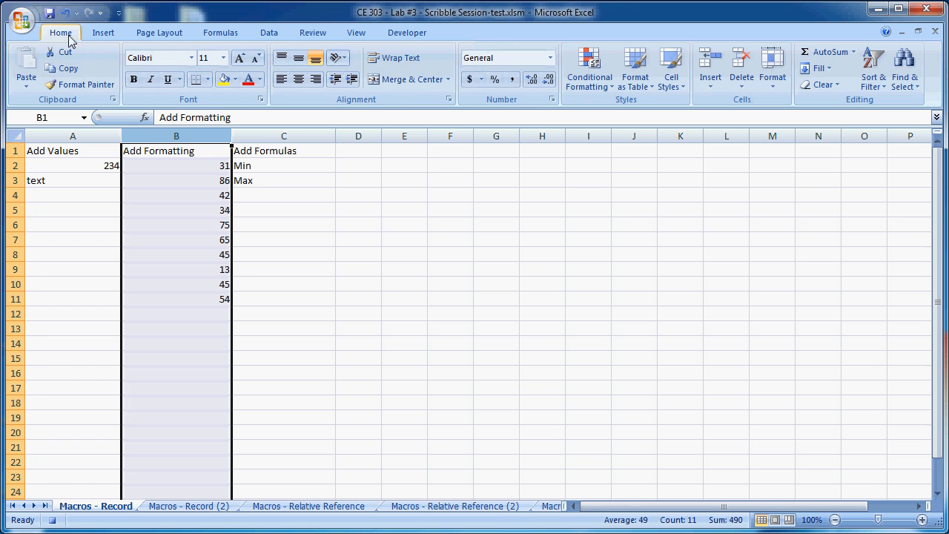
left_click(299, 78)
left_click(199, 240)
Step: Fill the Add Formatting header cell B1 with a medium blue theme color
left_click(194, 149)
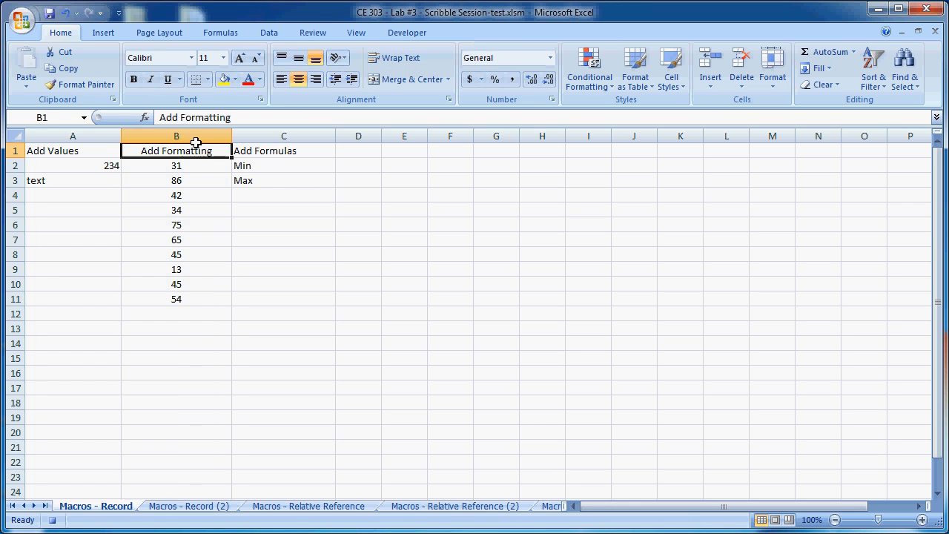
left_click(236, 79)
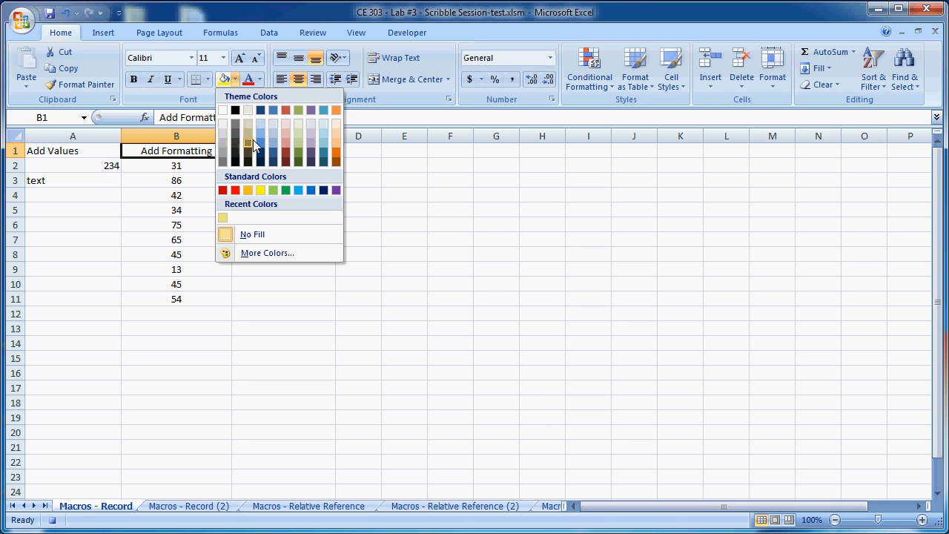
left_click(275, 139)
left_click(233, 344)
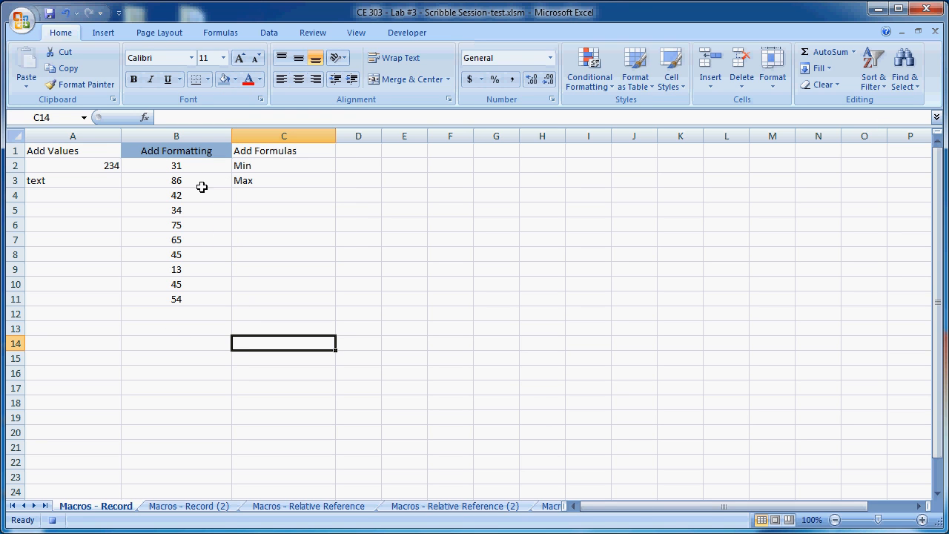
Step: Apply a thick box border around the numbers in B2:B11
left_click_drag(190, 165, 212, 295)
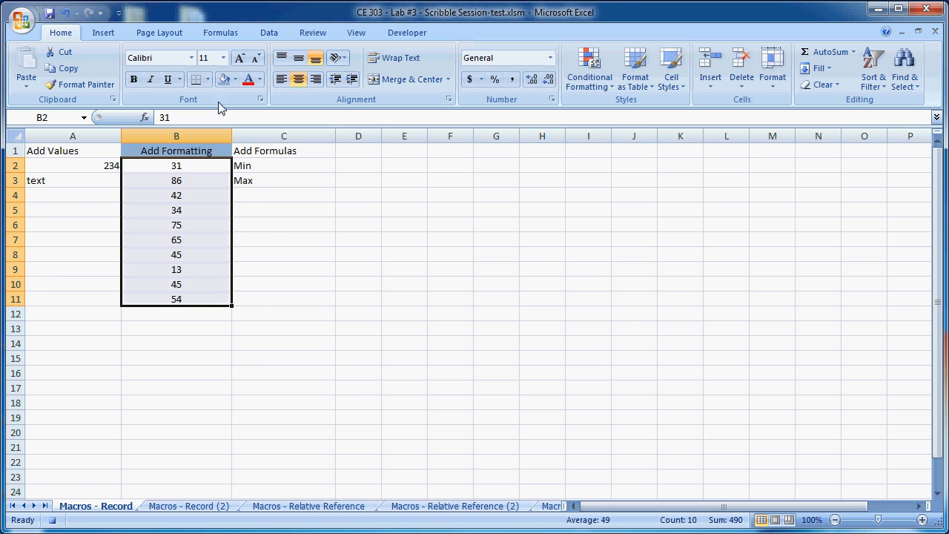
left_click(208, 80)
left_click(230, 230)
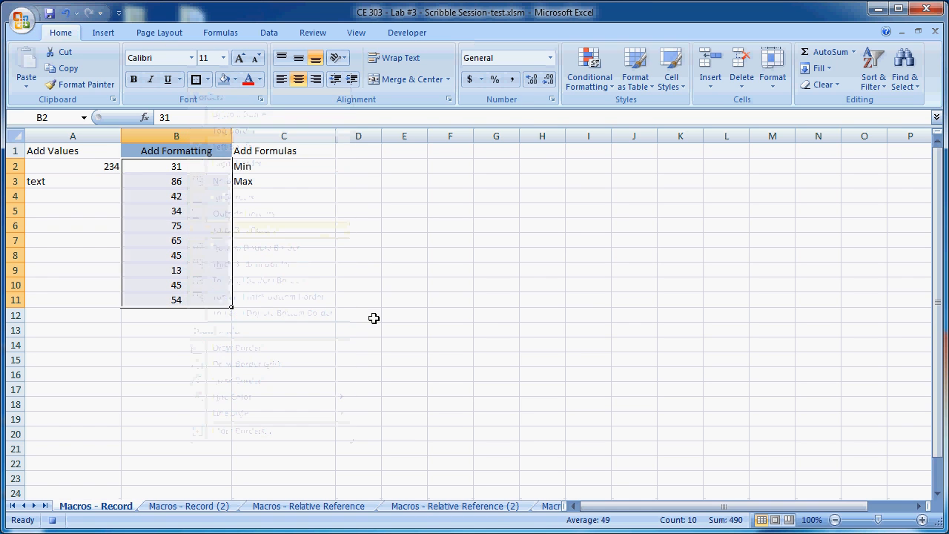
left_click(374, 317)
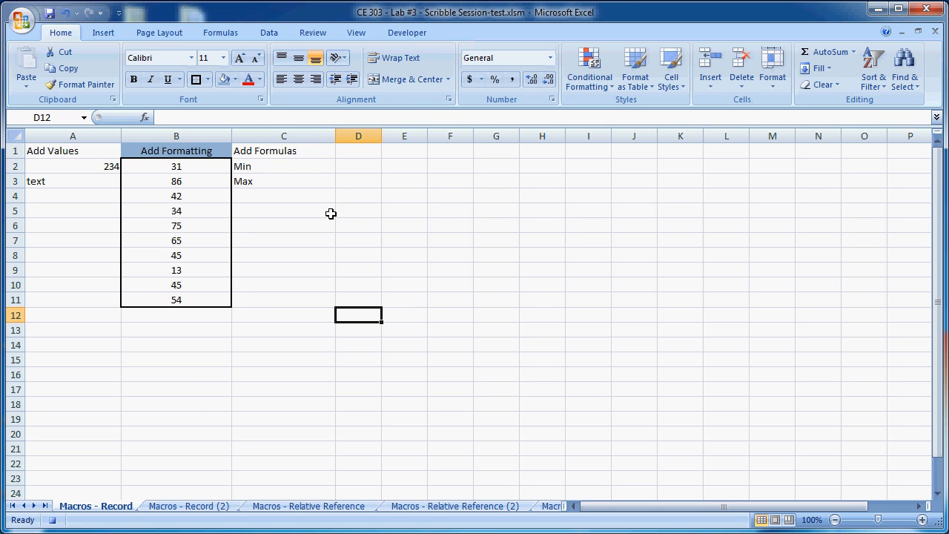
Step: Enter the formula =MIN(B2:B11) in cell D2 beside the Min label
left_click(359, 166)
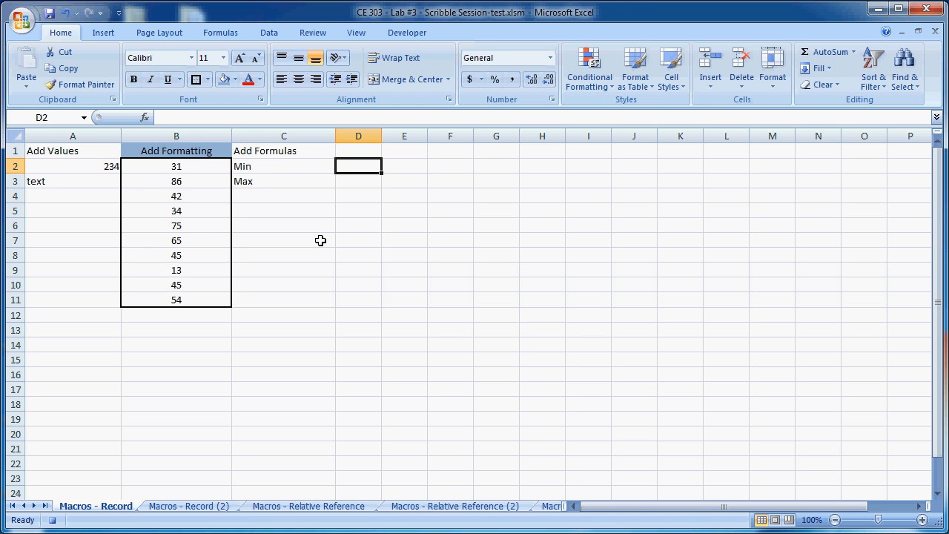
type("=min")
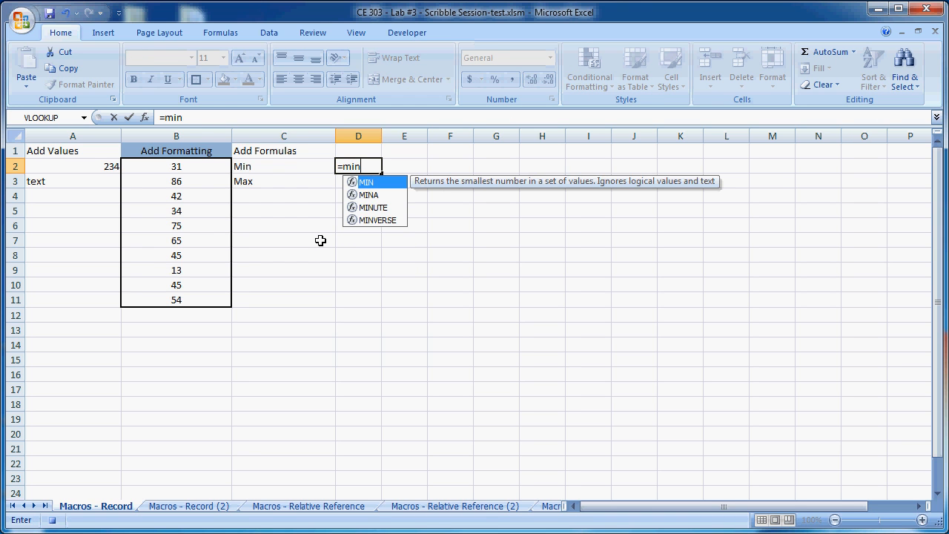
type("(")
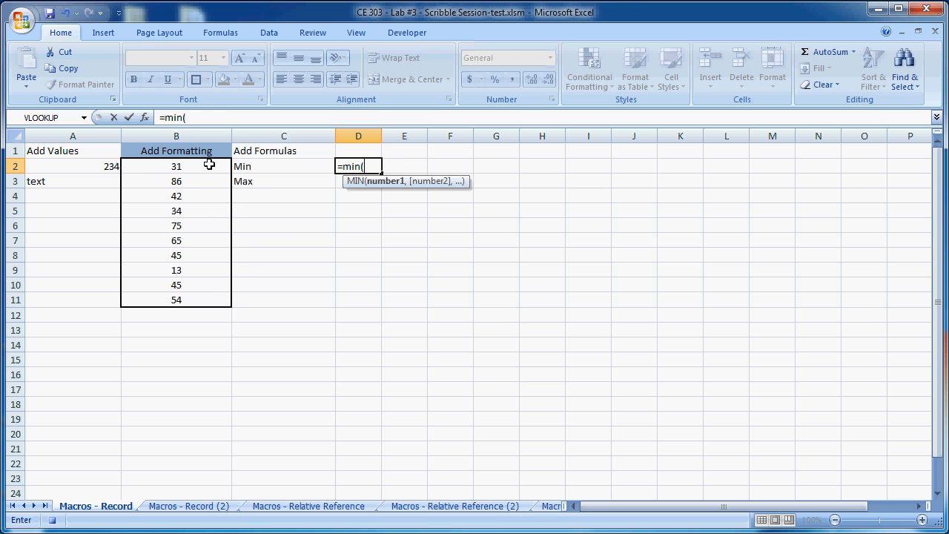
left_click_drag(207, 166, 209, 298)
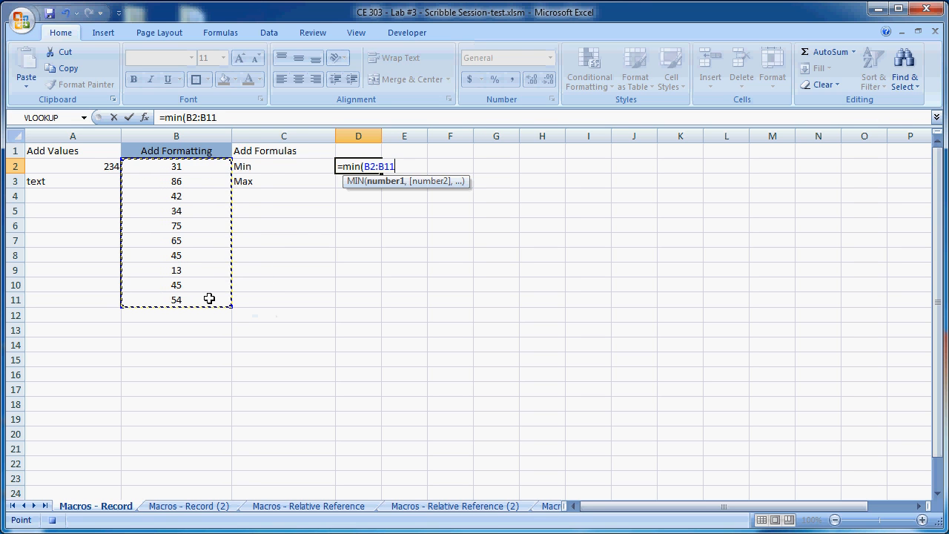
type(")")
key("Return")
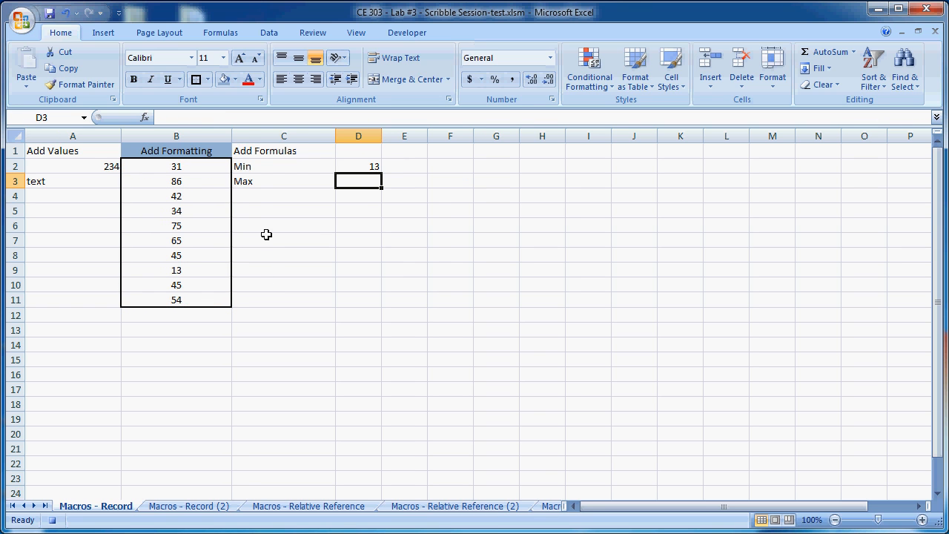
Step: Enter the formula =MAX(B2:B11) in cell D3 beside the Max label and stop recording the macro
type("=")
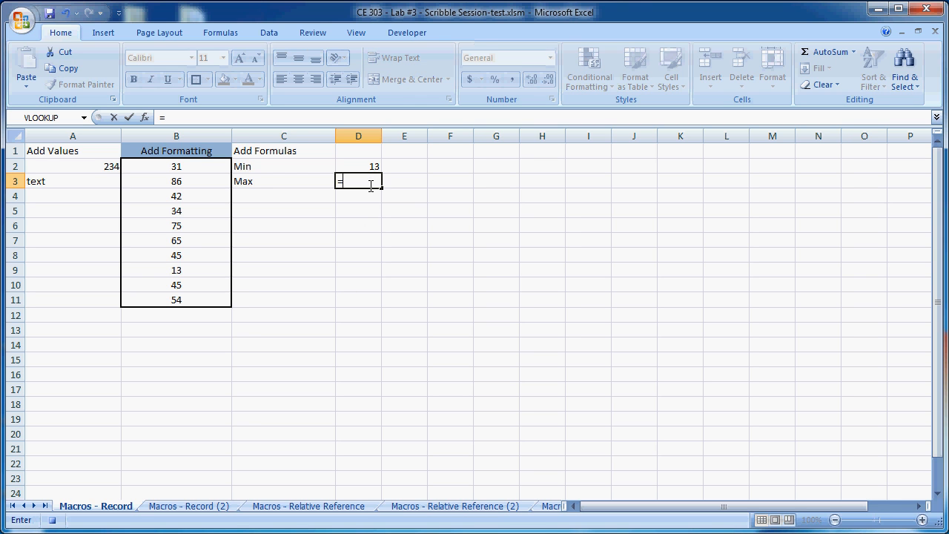
type("Max)")
key("BackSpace")
key("BackSpace")
key("BackSpace")
key("BackSpace")
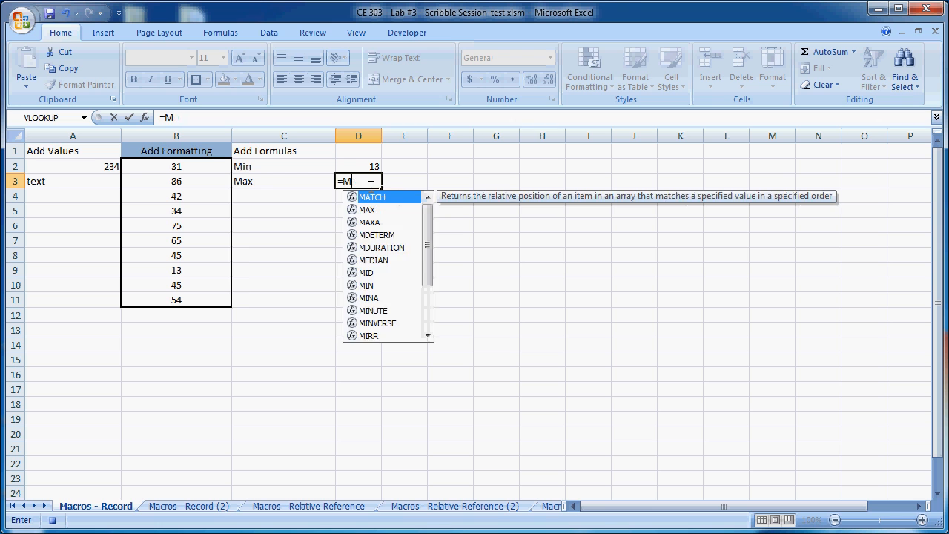
type("Max(")
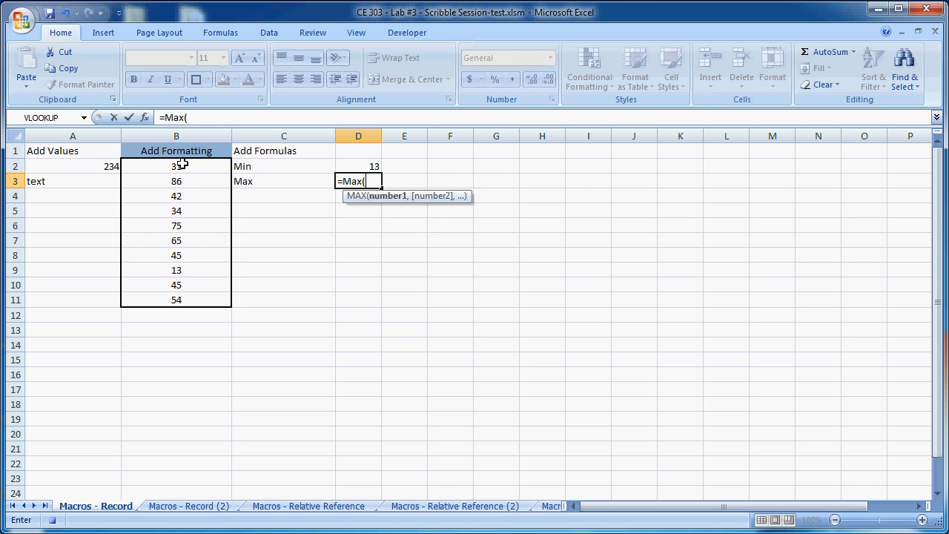
left_click_drag(186, 164, 188, 299)
type(")")
key("Return")
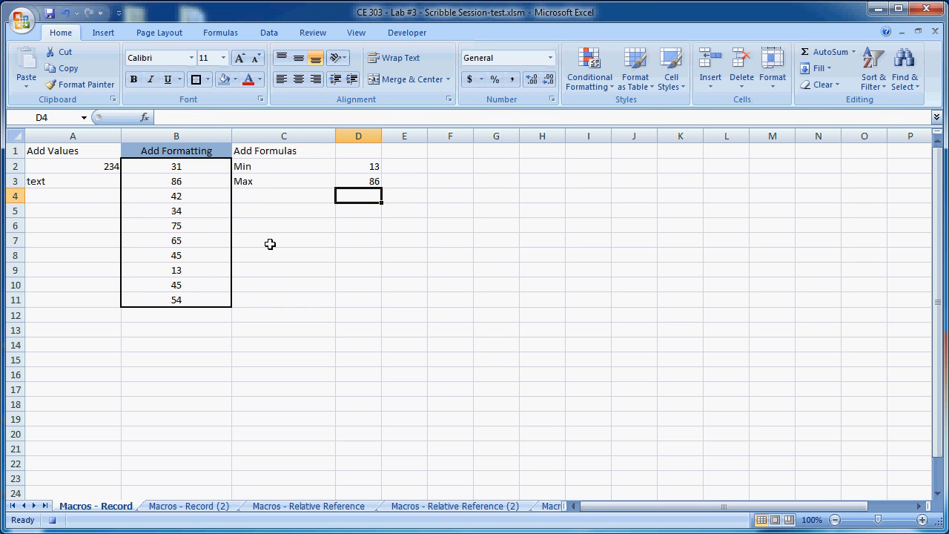
left_click(407, 33)
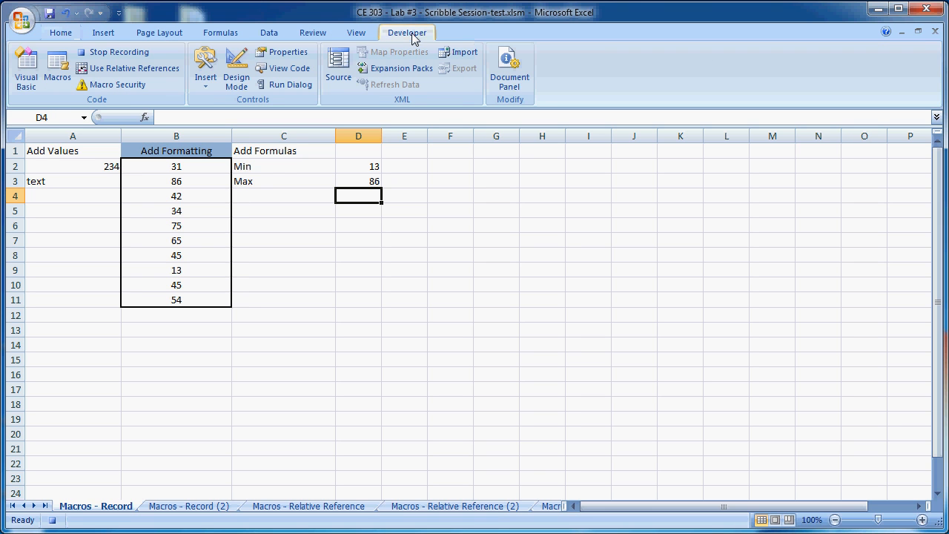
left_click(119, 54)
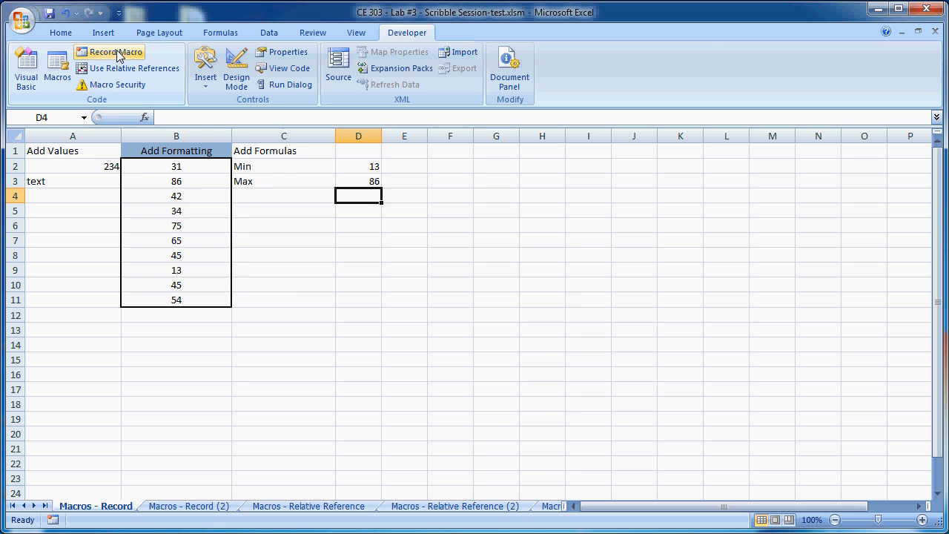
Step: Run the MacroRecord macro on the blank Macros - Record (2) sheet
left_click(175, 507)
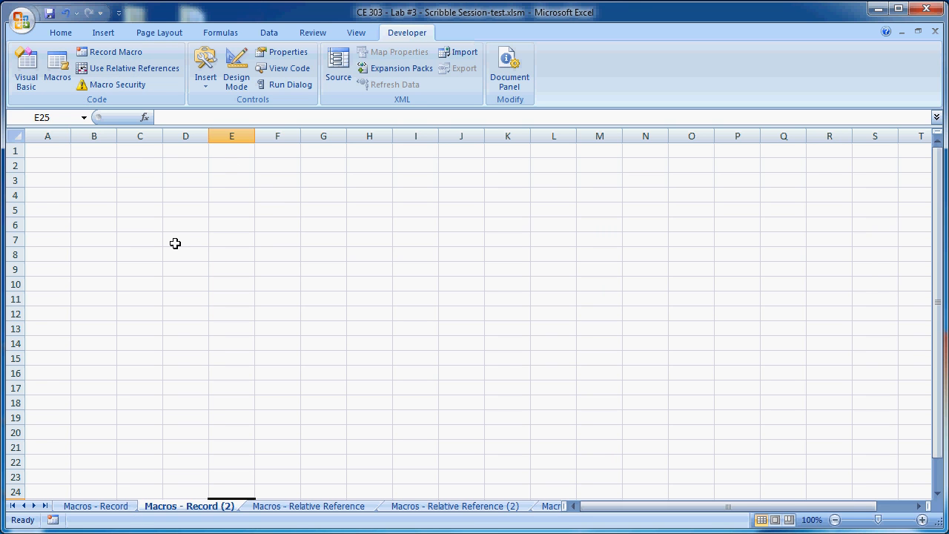
left_click(55, 69)
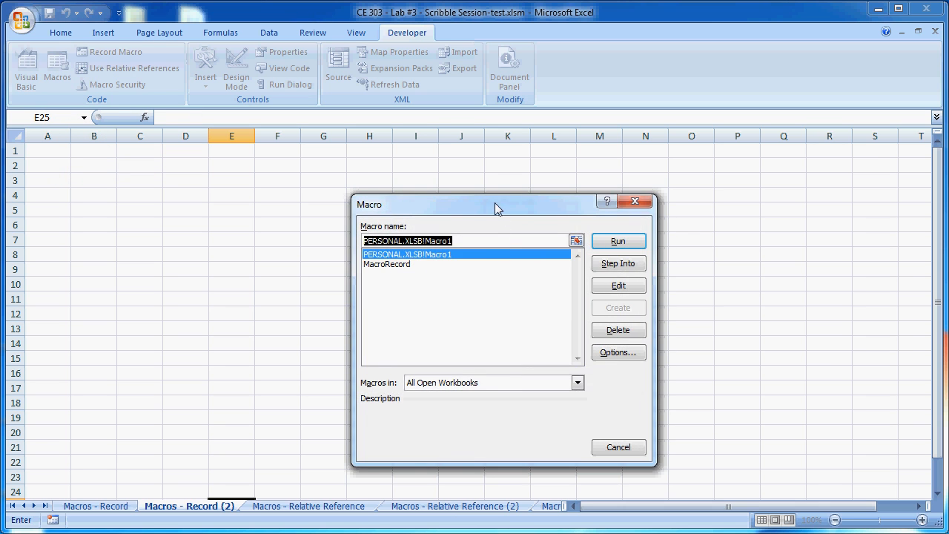
left_click_drag(495, 202, 739, 174)
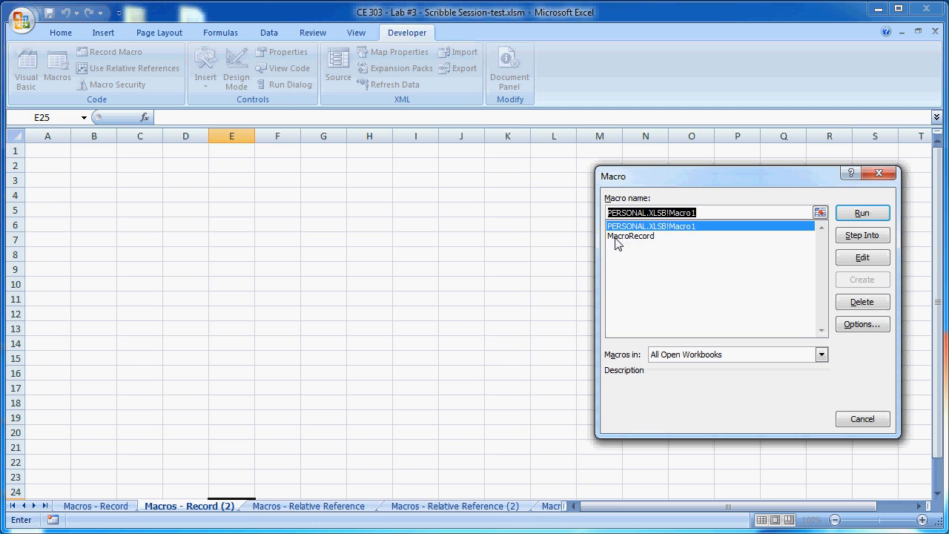
left_click(615, 237)
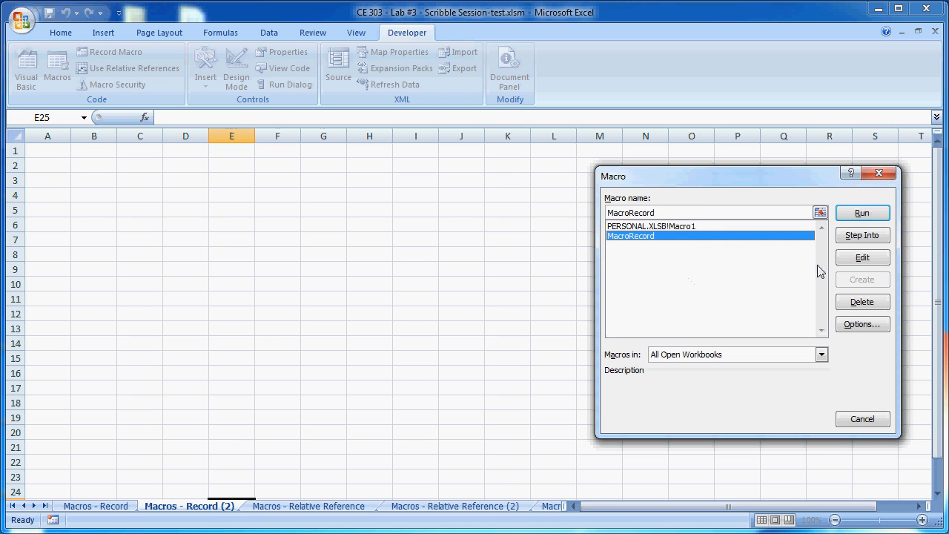
left_click(852, 218)
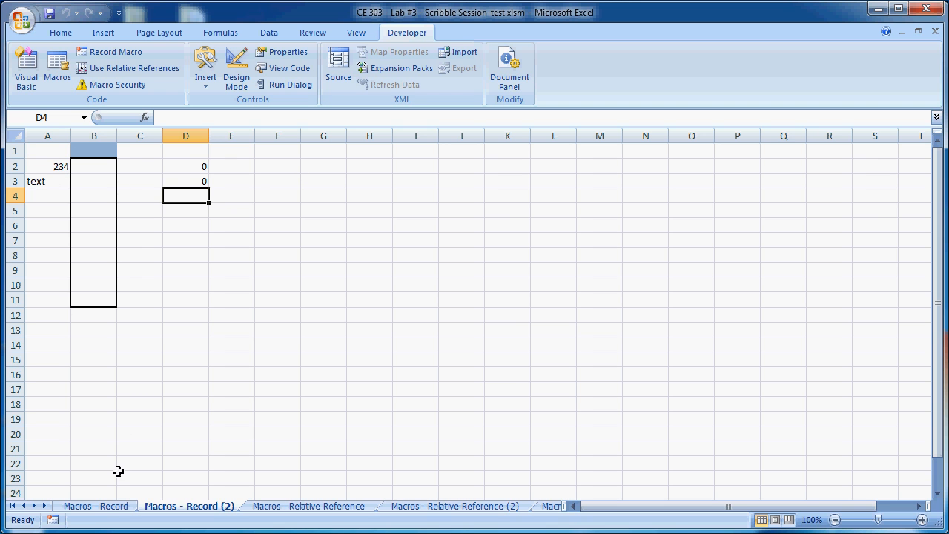
Step: Compare the macro's output with the Macros - Record sheet and inspect the formulas in D2 and D3 of Macros - Record (2)
left_click(96, 506)
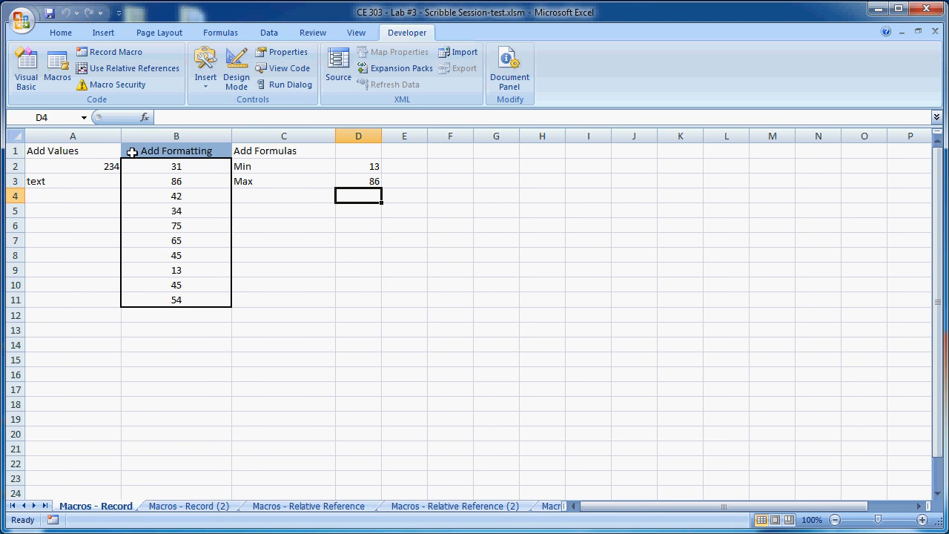
left_click(171, 508)
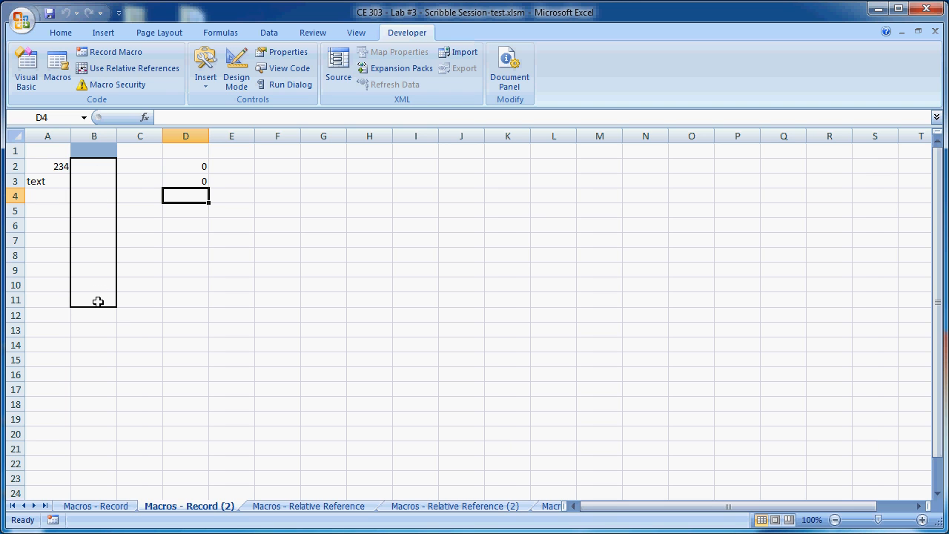
left_click(197, 165)
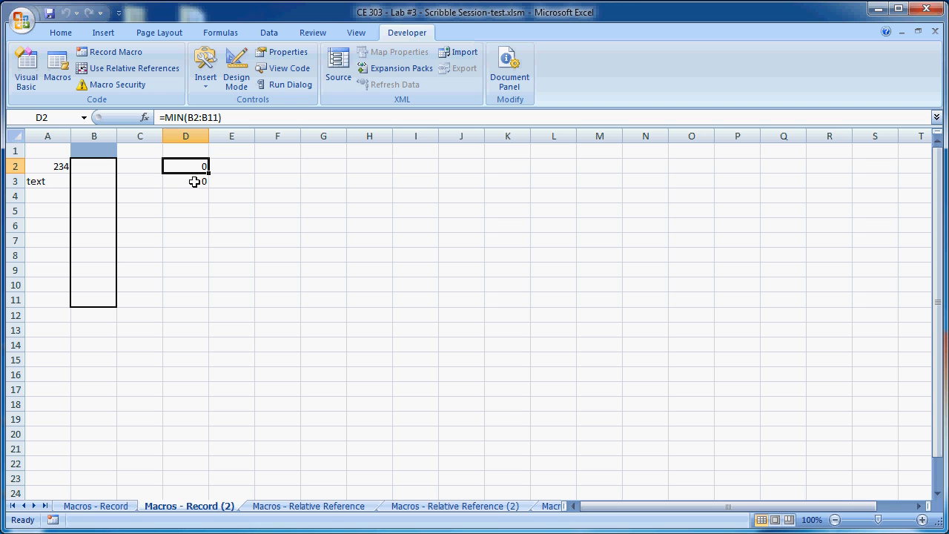
left_click(195, 182)
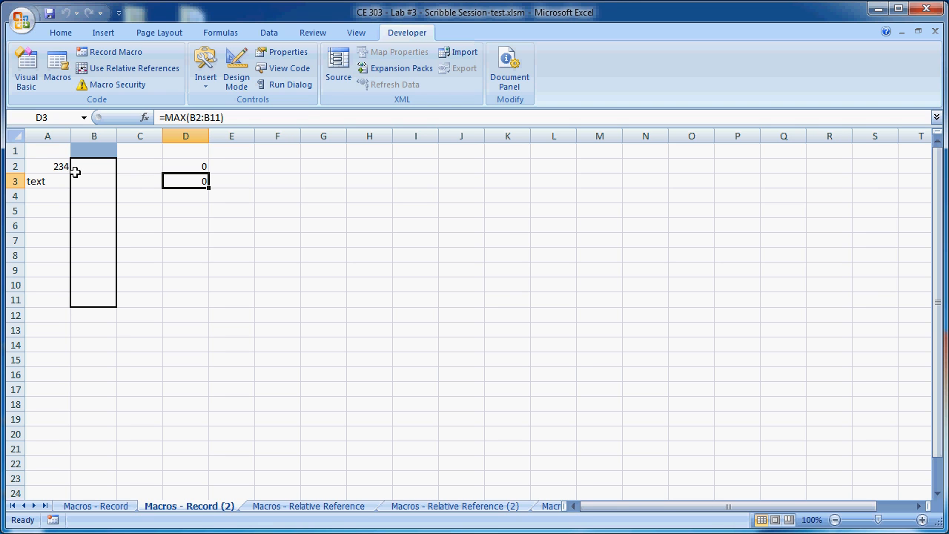
left_click(189, 262)
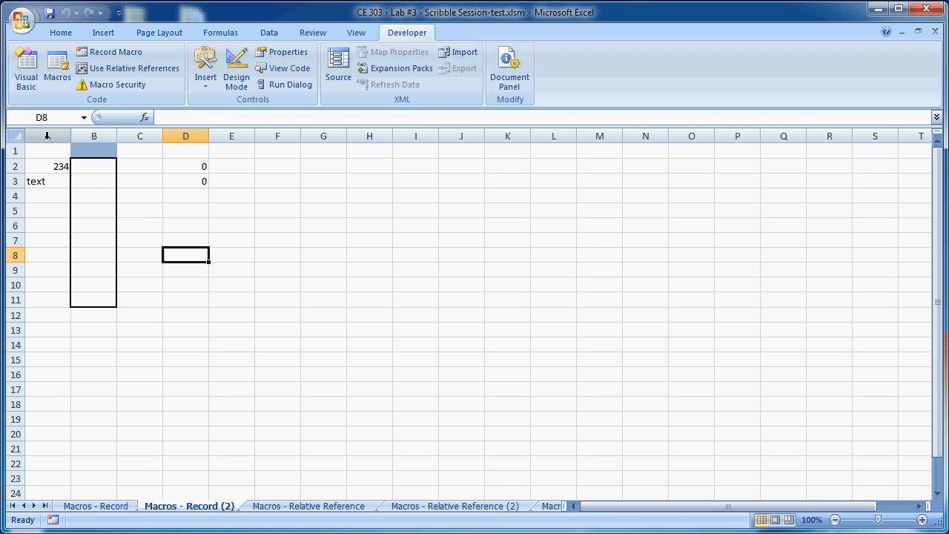
Step: Delete columns A through E from the Macros - Record (2) sheet
left_click_drag(47, 137, 234, 136)
right_click(234, 136)
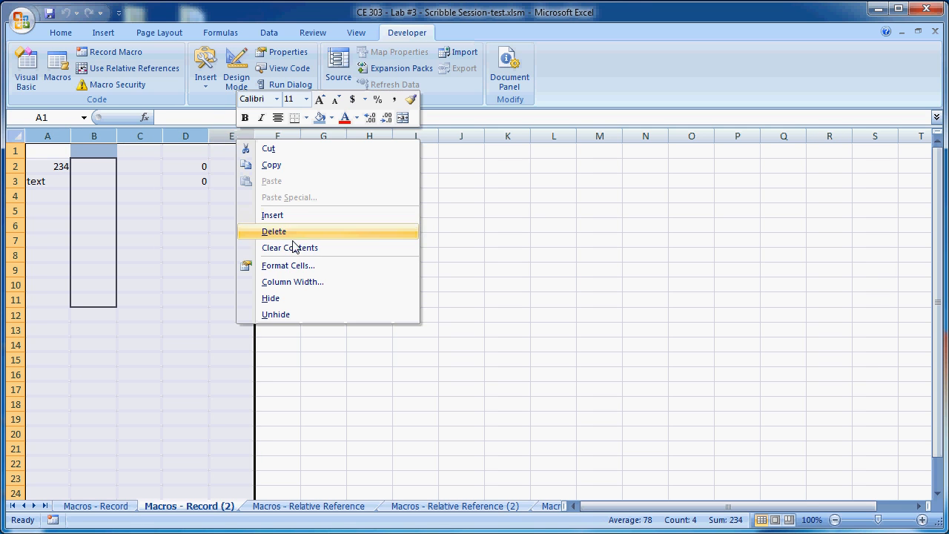
left_click(248, 230)
left_click(127, 270)
left_click(276, 239)
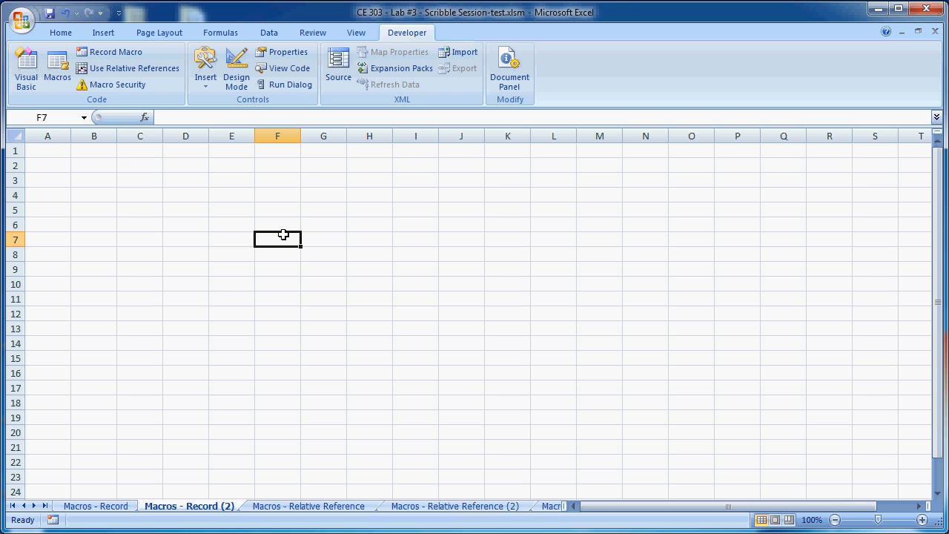
Step: Run MacroRecord again on the emptied Macros - Record (2) sheet using the macro's assigned shortcut
key("ctrl+m")
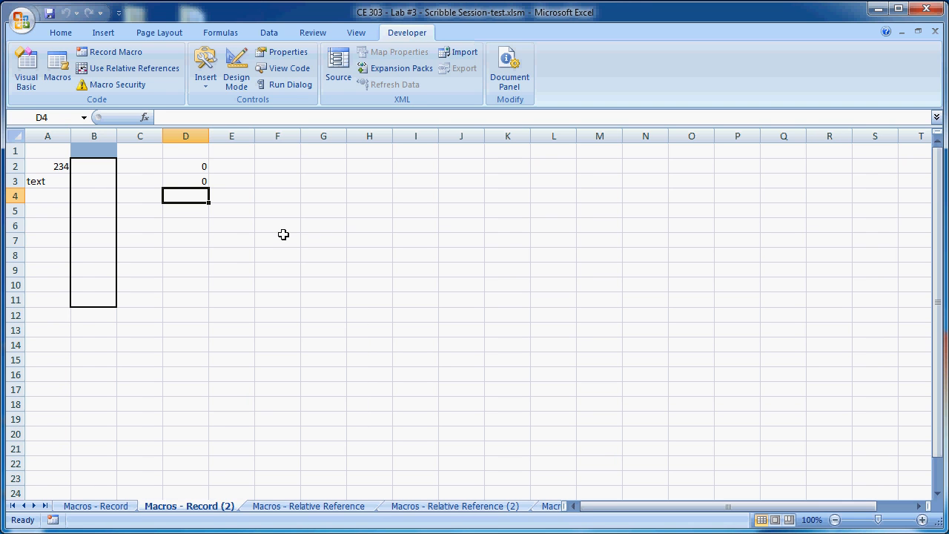
left_click(276, 298)
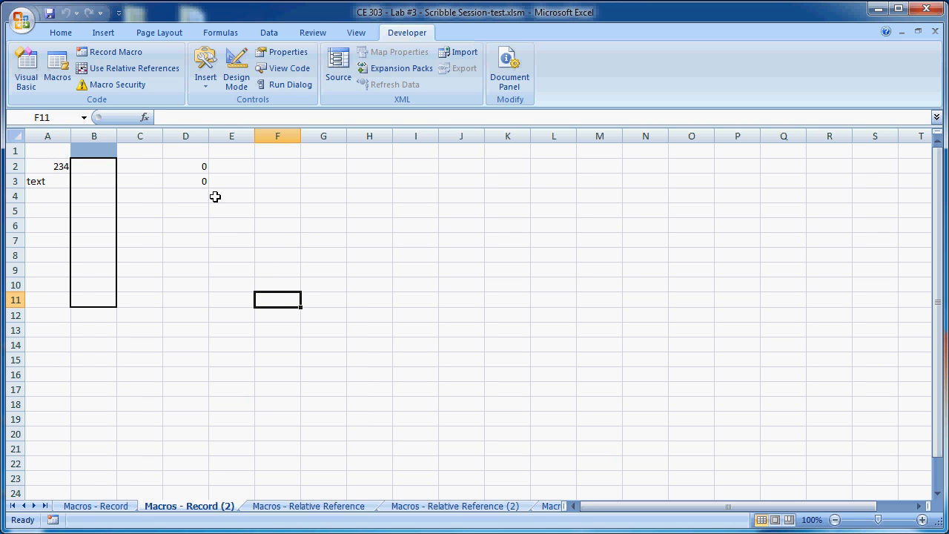